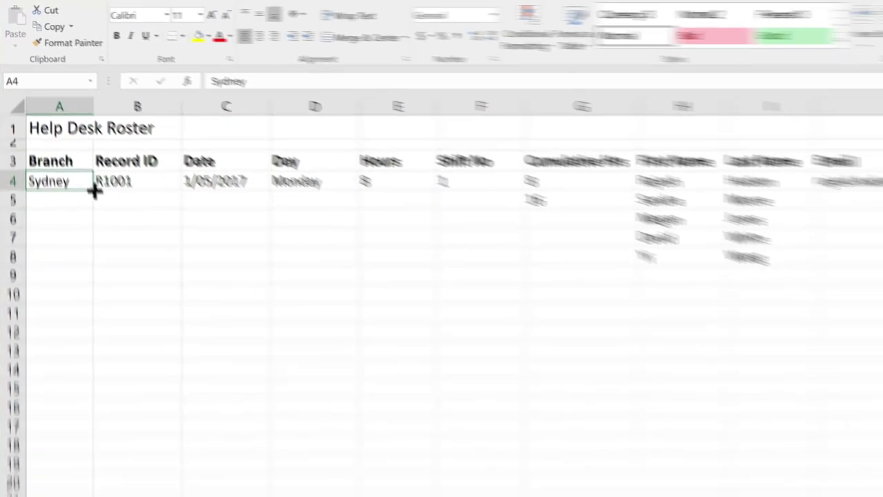
Copy the branch name Sydney from A4 down the Branch column to row 17.
{"action": "left_click_drag", "start_coordinate": [204, 398], "coordinate": [209, 496]}
{"action": "left_click_drag", "start_coordinate": [92, 316], "coordinate": [89, 426]}
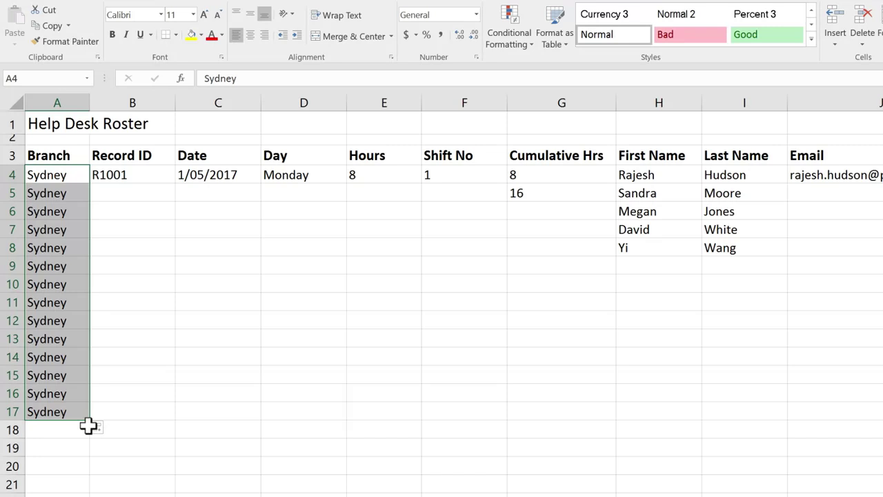
Extend the Record ID, Date and Day series from row 4 down to row 17, one column at a time.
{"action": "left_click", "coordinate": [151, 176]}
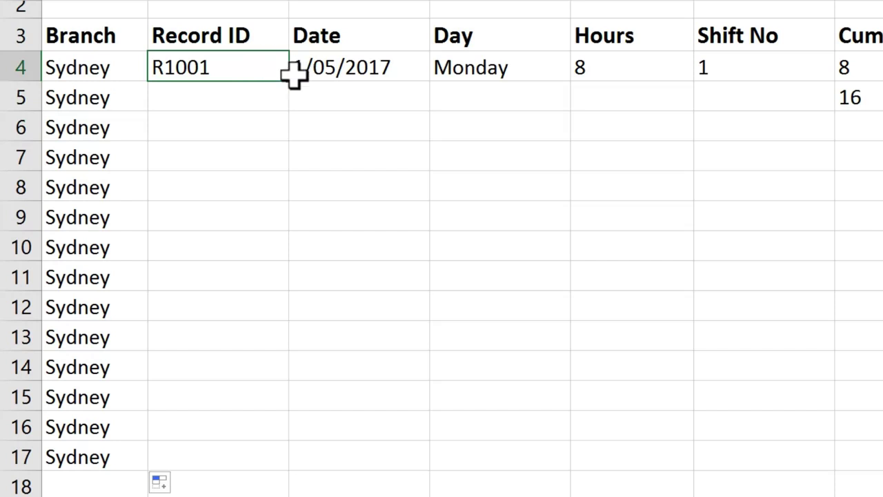
{"action": "left_click_drag", "start_coordinate": [291, 81], "coordinate": [283, 465]}
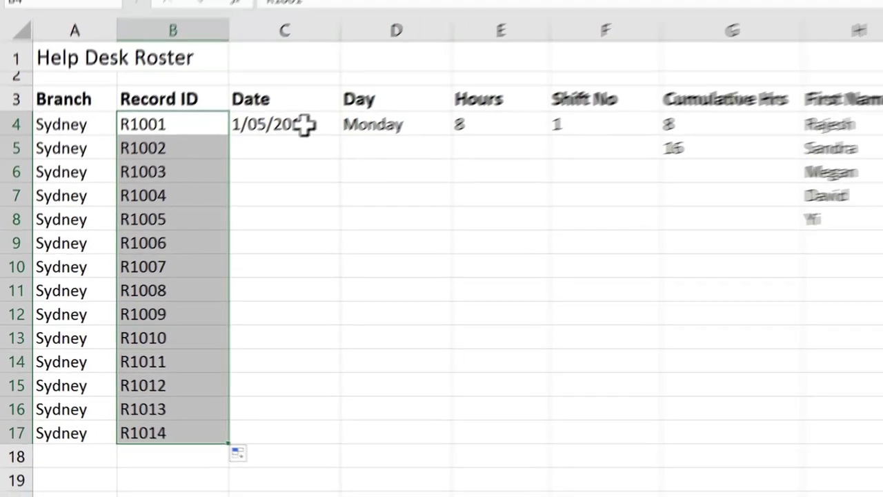
{"action": "left_click", "coordinate": [377, 74]}
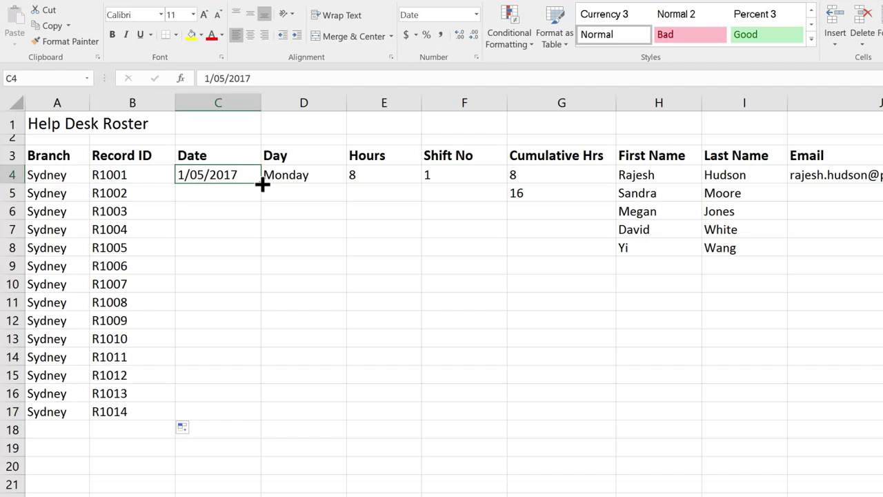
{"action": "double_click", "coordinate": [261, 182]}
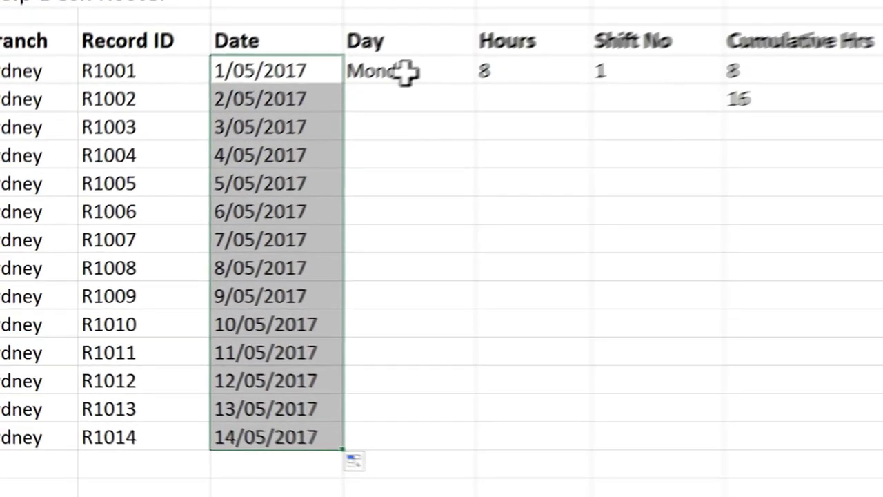
{"action": "left_click", "coordinate": [300, 175]}
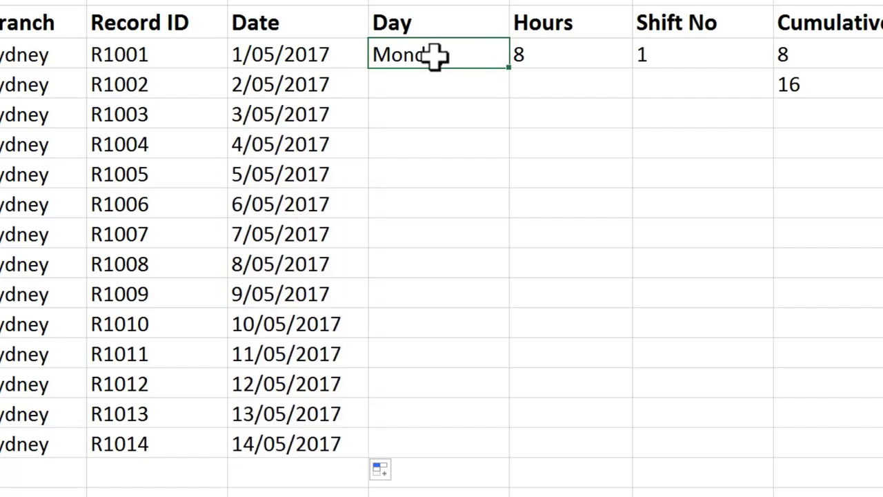
{"action": "double_click", "coordinate": [511, 69]}
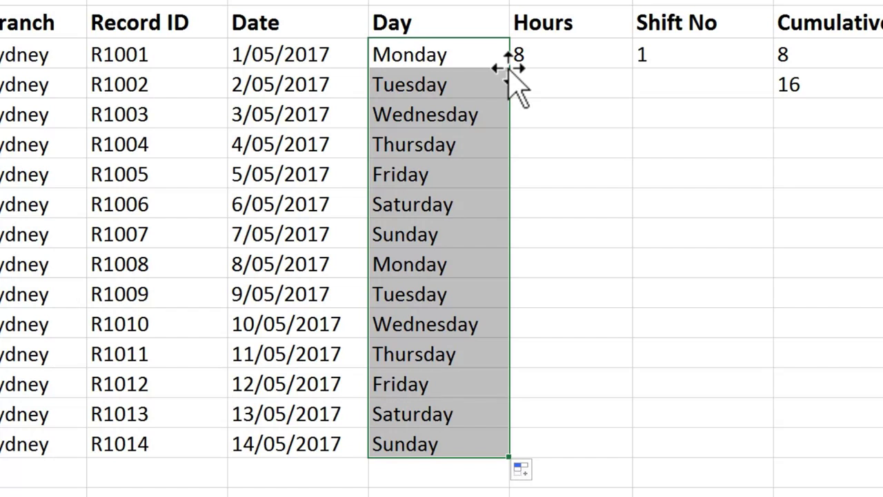
Undo the Day, Date and Record ID fills.
{"action": "key", "text": "ctrl+z"}
{"action": "key", "text": "ctrl+z"}
{"action": "key", "text": "ctrl+z"}
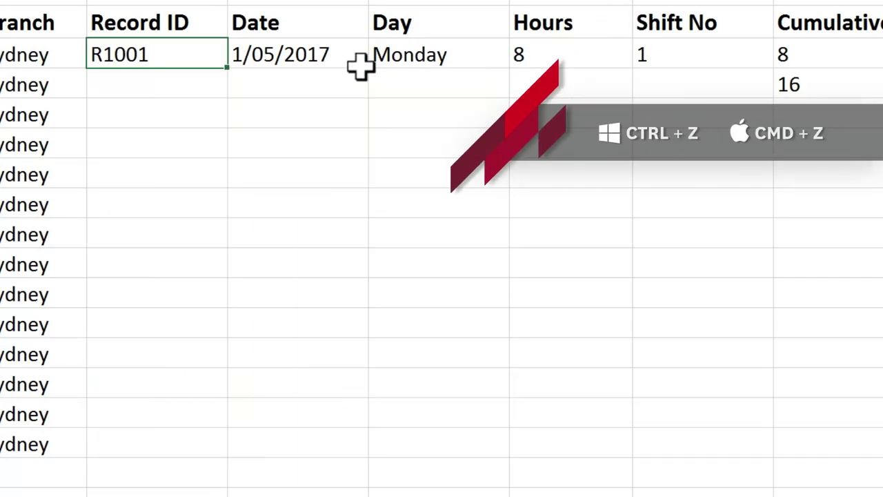
Fill Record ID, Date and Day together from B4:D4 down to row 17, and copy 8 down the Hours column.
{"action": "left_click_drag", "start_coordinate": [202, 52], "coordinate": [384, 52]}
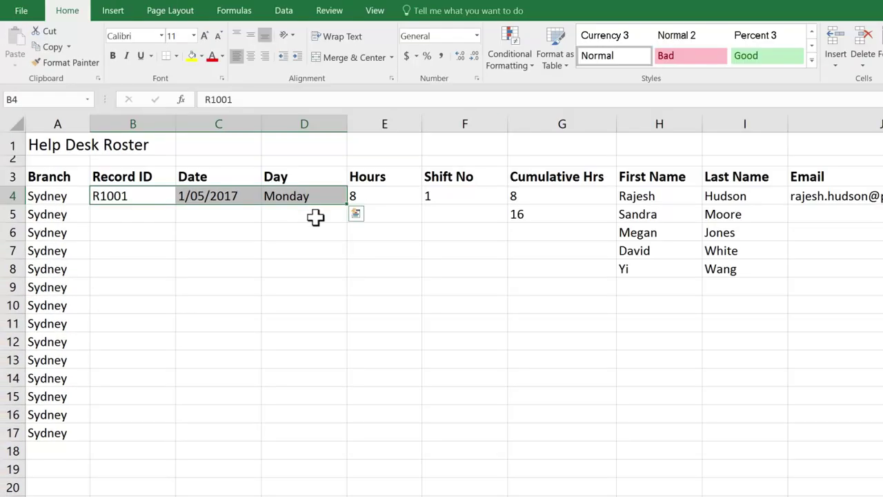
{"action": "double_click", "coordinate": [349, 205]}
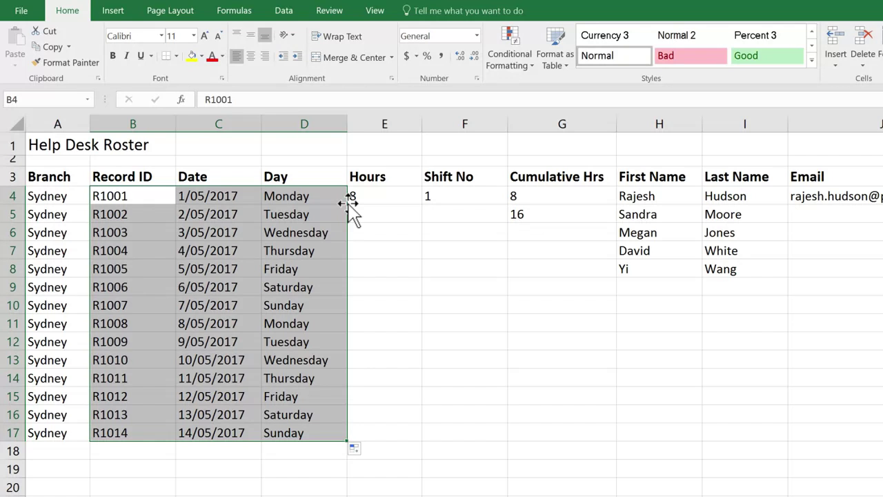
{"action": "left_click", "coordinate": [398, 195]}
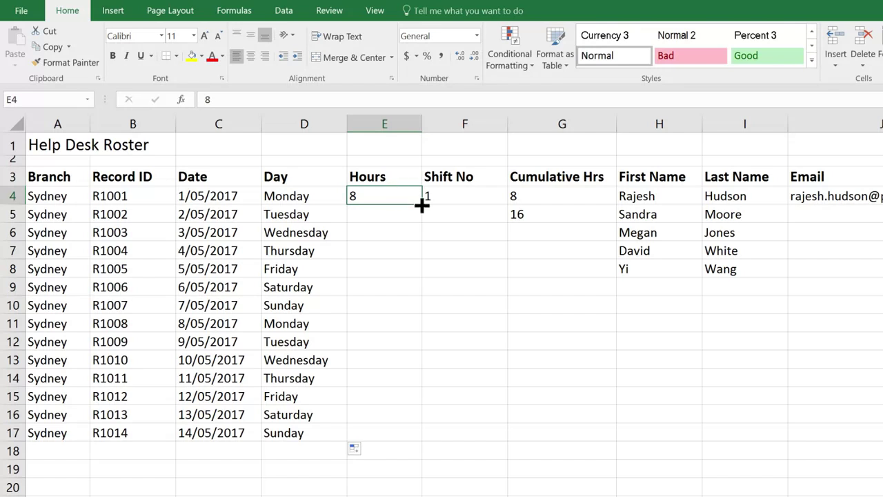
{"action": "double_click", "coordinate": [422, 204]}
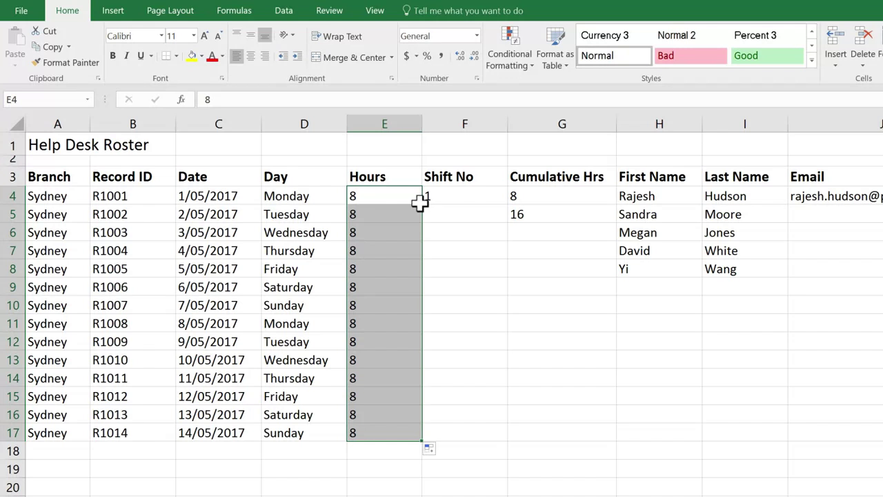
Fill the Shift No column from F4 down to row 17 as a series from 1 to 14.
{"action": "left_click", "coordinate": [465, 196]}
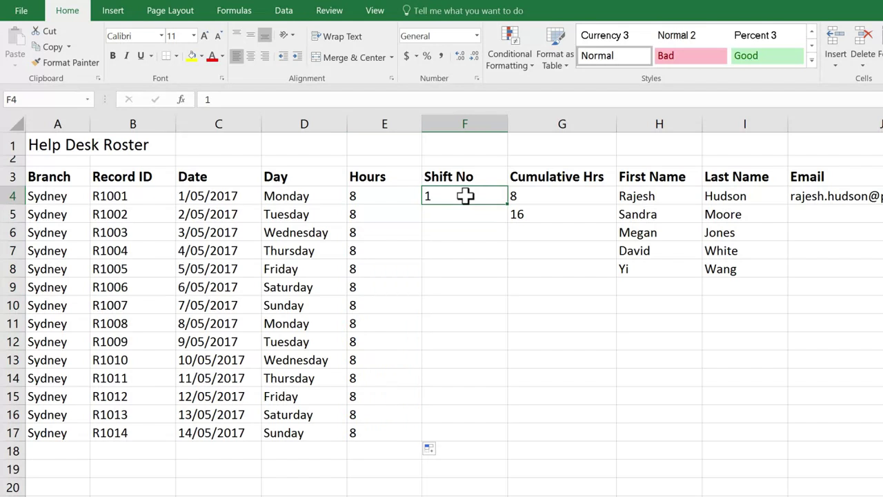
{"action": "double_click", "coordinate": [509, 206]}
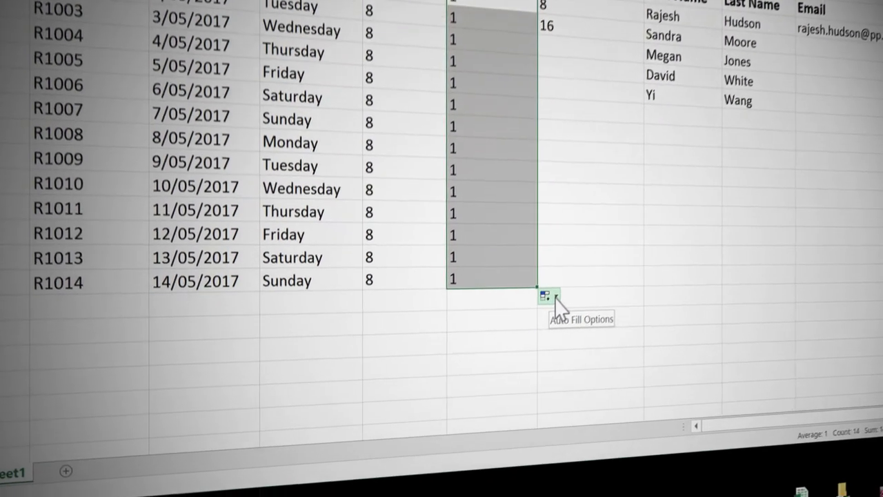
{"action": "left_click", "coordinate": [534, 335]}
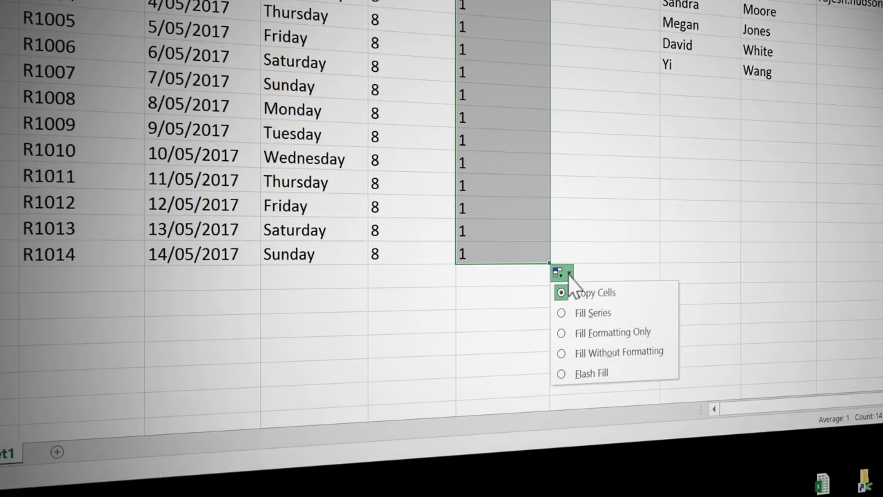
{"action": "left_click", "coordinate": [591, 313]}
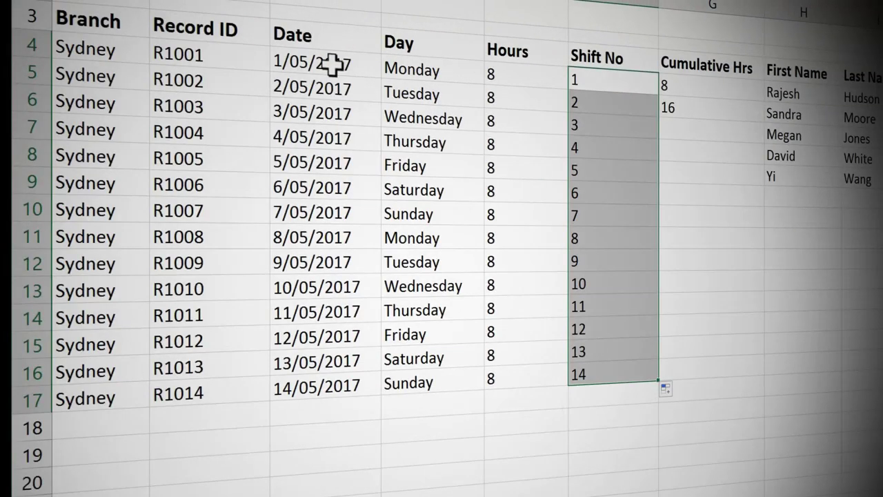
Refill the Date column from C4 down to row 17 with copies of 1/05/2017.
{"action": "left_click", "coordinate": [333, 65]}
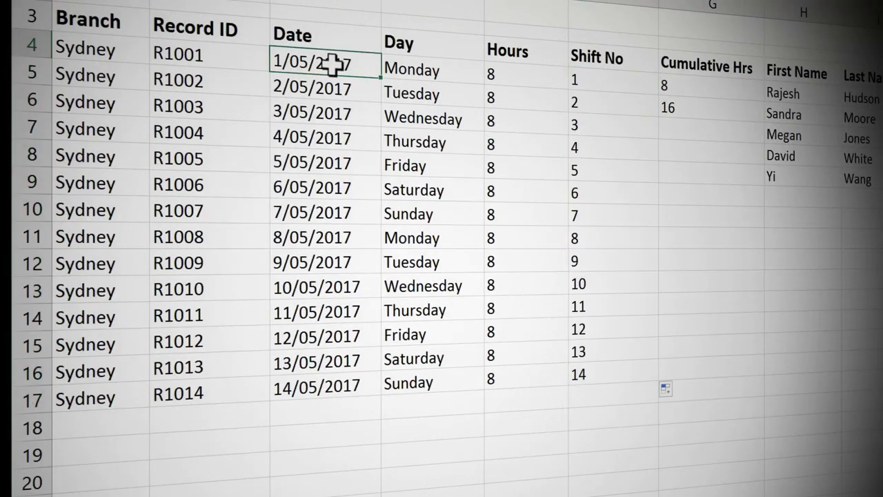
{"action": "double_click", "coordinate": [381, 81]}
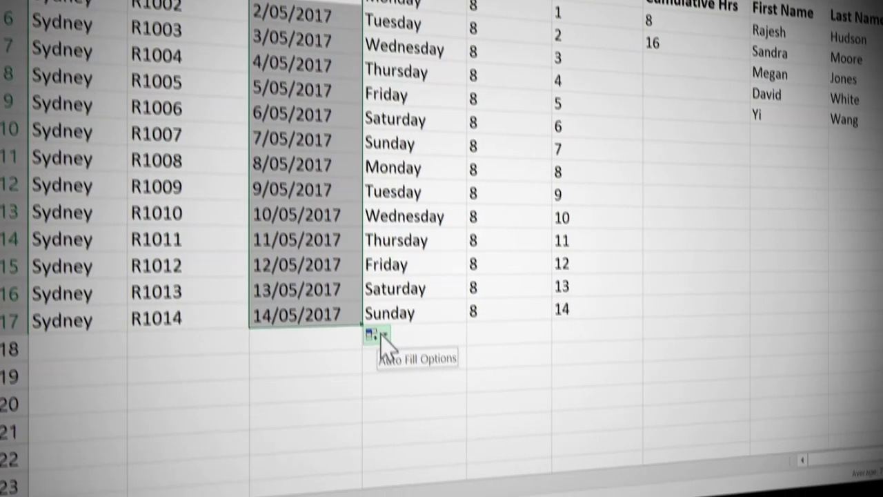
{"action": "left_click", "coordinate": [395, 405]}
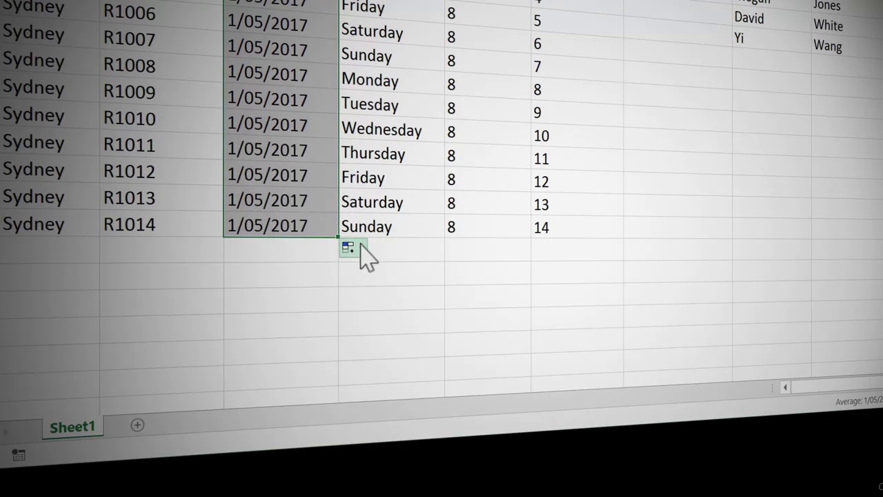
Change the Date column's fill to weekdays only, and return it to consecutive dates with Fill Series.
{"action": "left_click", "coordinate": [363, 245]}
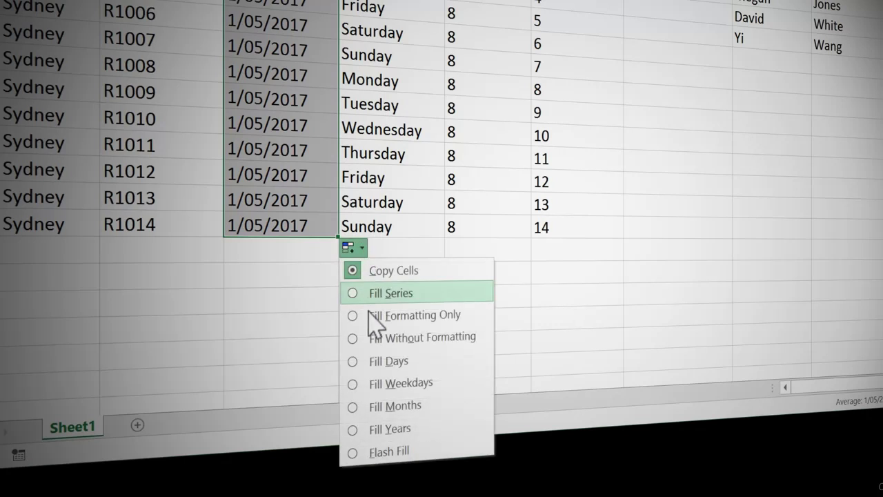
{"action": "left_click", "coordinate": [405, 380]}
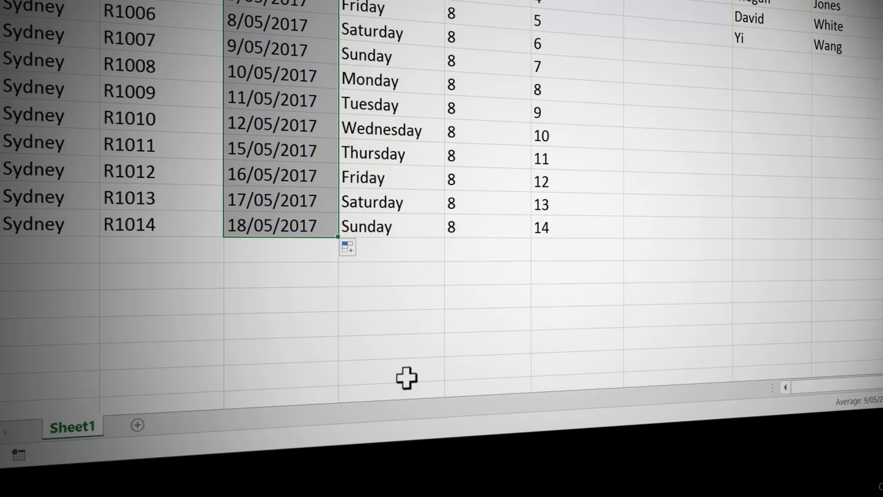
{"action": "left_click", "coordinate": [360, 254]}
{"action": "left_click", "coordinate": [373, 294]}
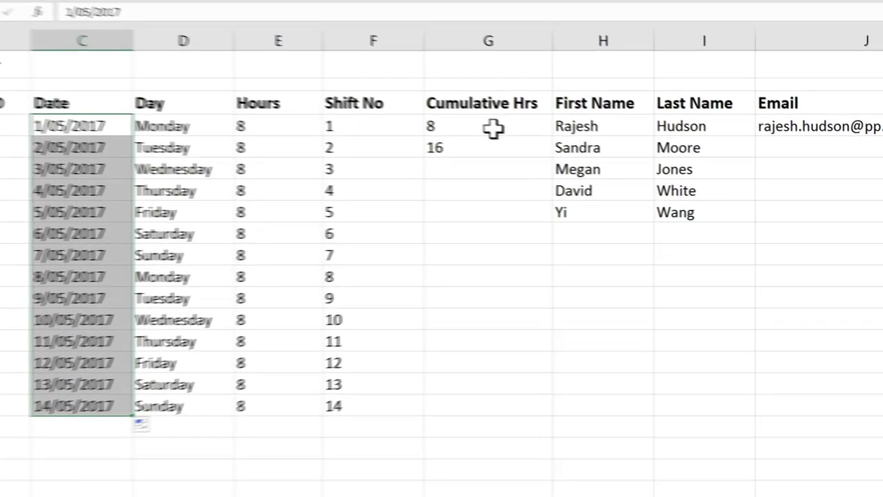
Extend the Cumulative Hrs pattern from the two starting values 8 and 16 down to row 17.
{"action": "left_click", "coordinate": [494, 128]}
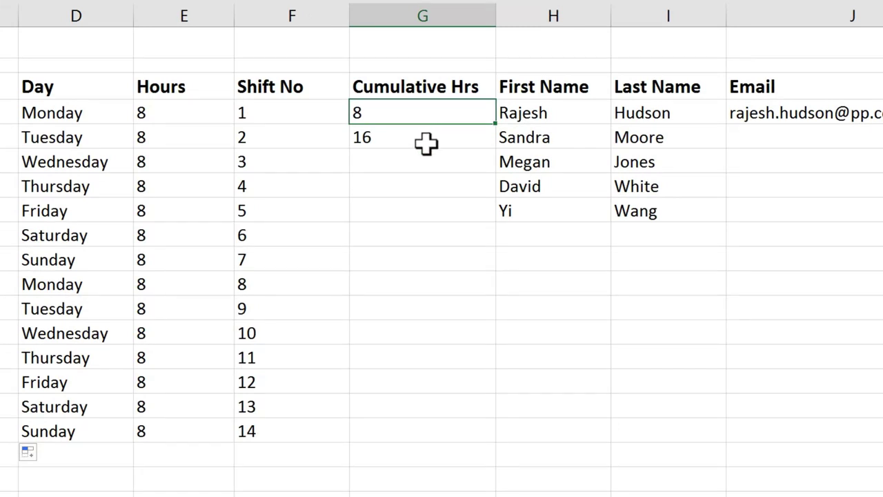
{"action": "left_click", "coordinate": [426, 141]}
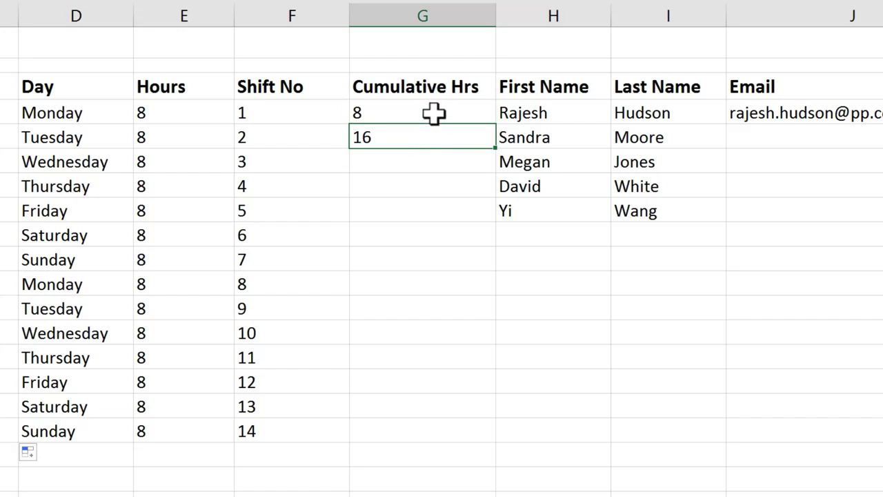
{"action": "left_click_drag", "start_coordinate": [433, 114], "coordinate": [428, 139]}
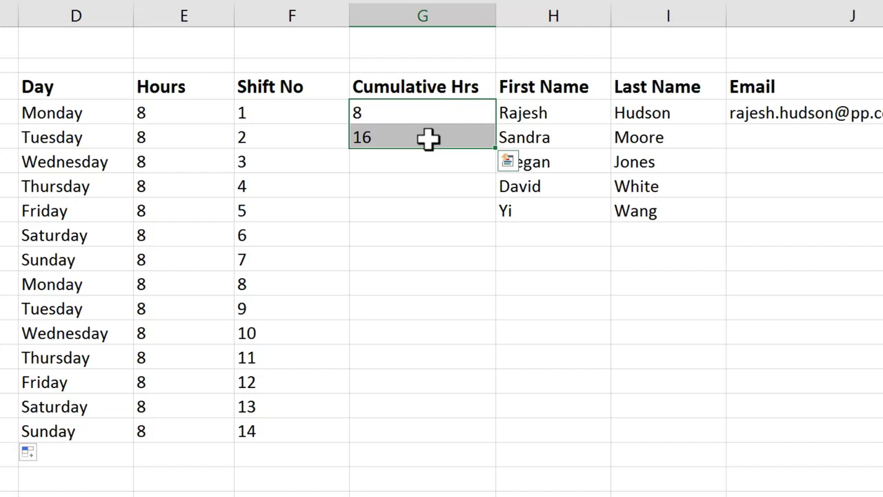
{"action": "double_click", "coordinate": [496, 149]}
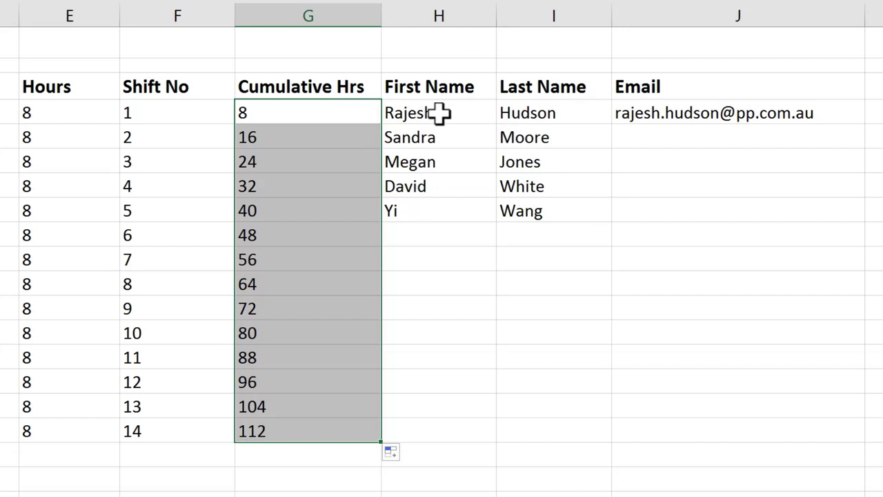
Repeat the five first and last name pairs in H4:I8 down to row 17.
{"action": "left_click_drag", "start_coordinate": [455, 112], "coordinate": [523, 200]}
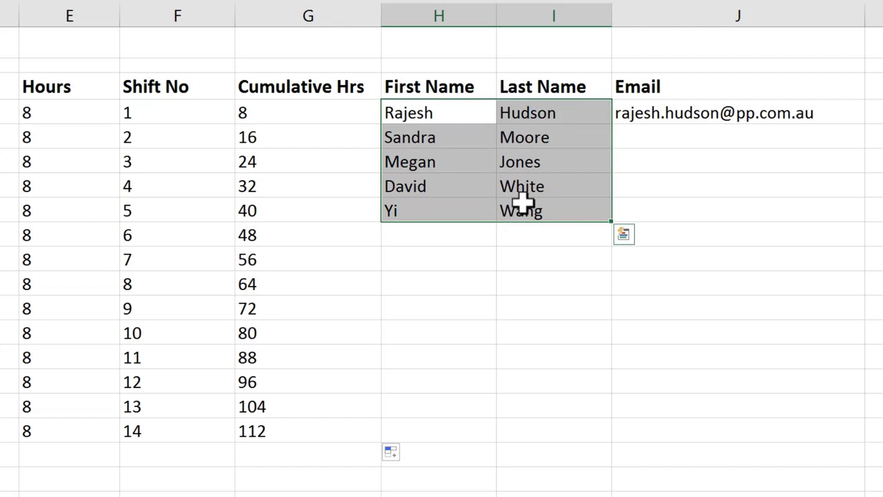
{"action": "double_click", "coordinate": [611, 221]}
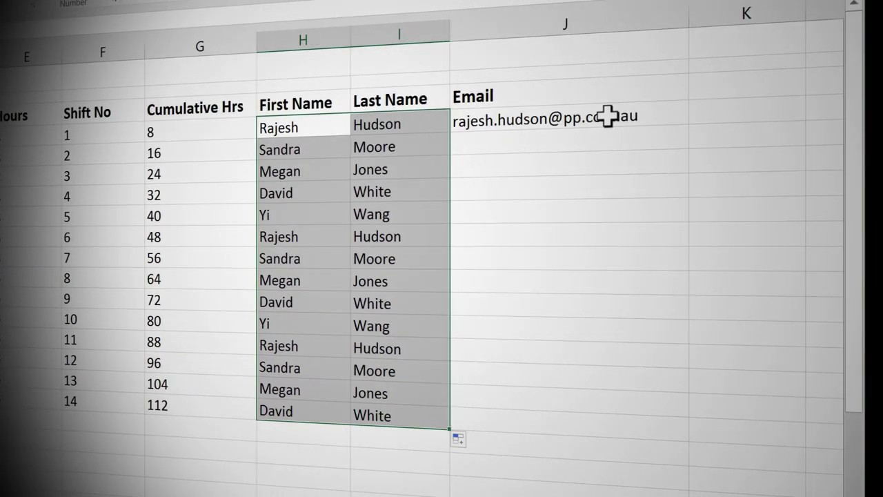
Fill the Email column from J4 down to row 17 using Flash Fill so each address matches its row's name.
{"action": "left_click", "coordinate": [666, 117]}
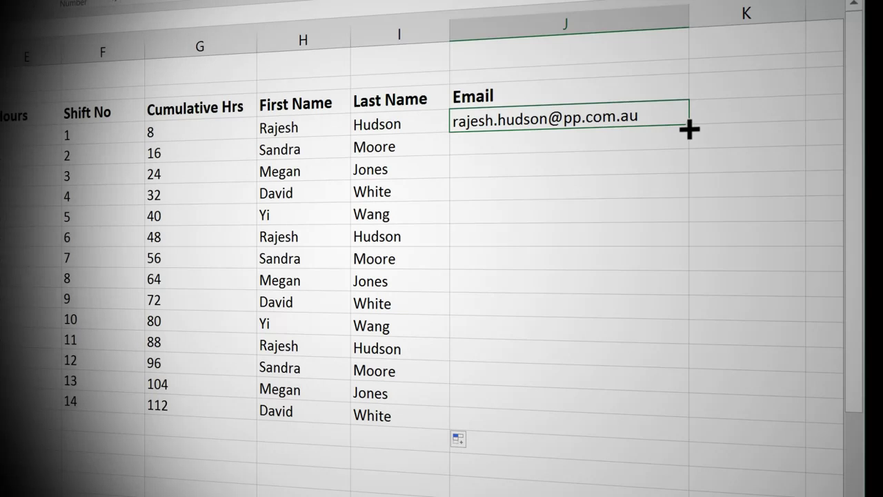
{"action": "double_click", "coordinate": [690, 129]}
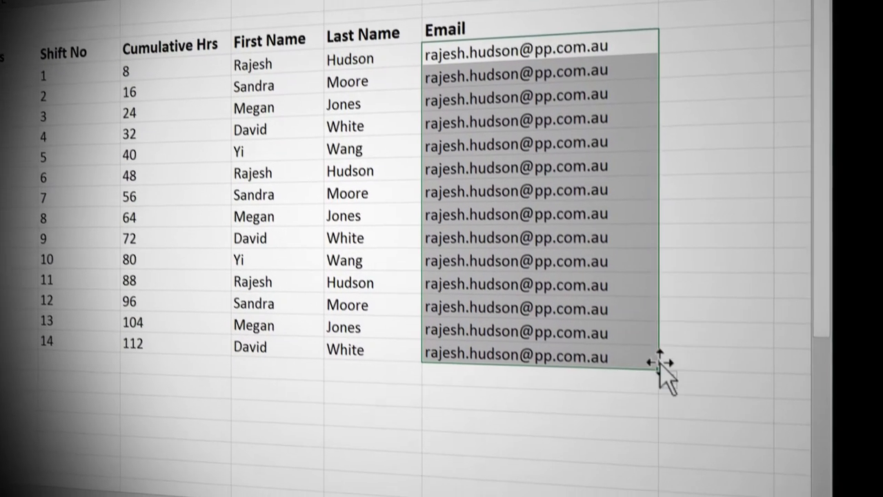
{"action": "left_click", "coordinate": [674, 360]}
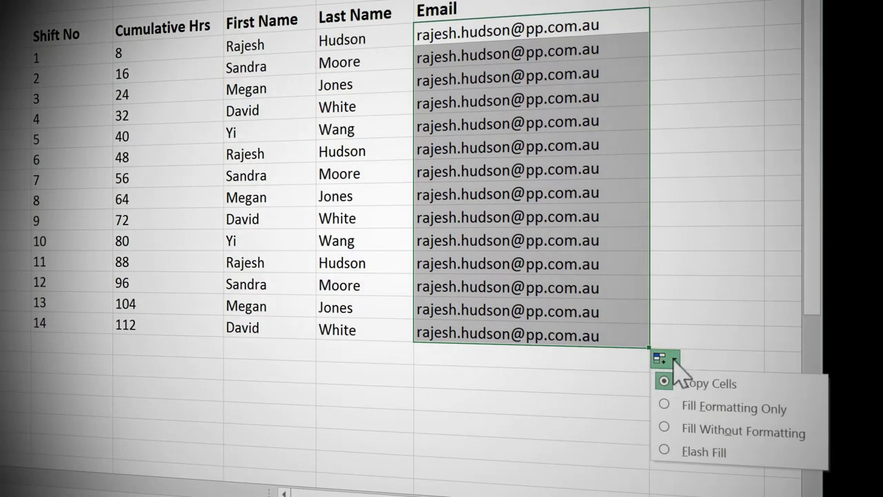
{"action": "left_click", "coordinate": [697, 453]}
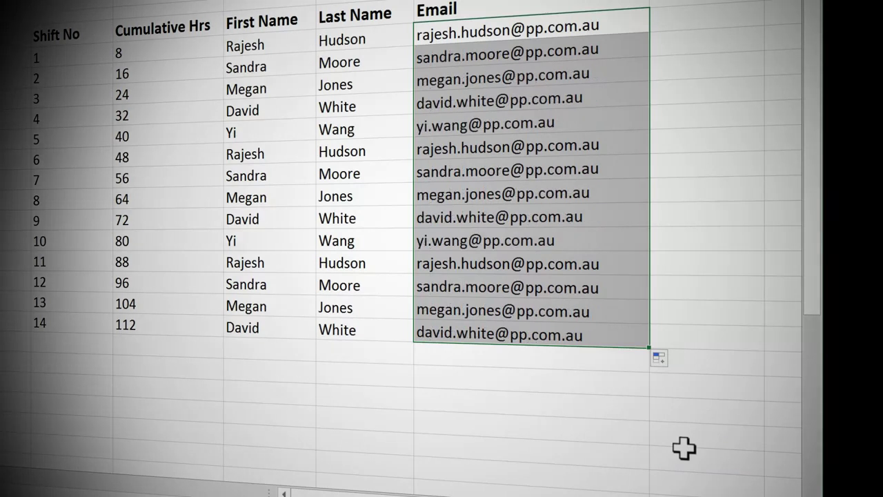